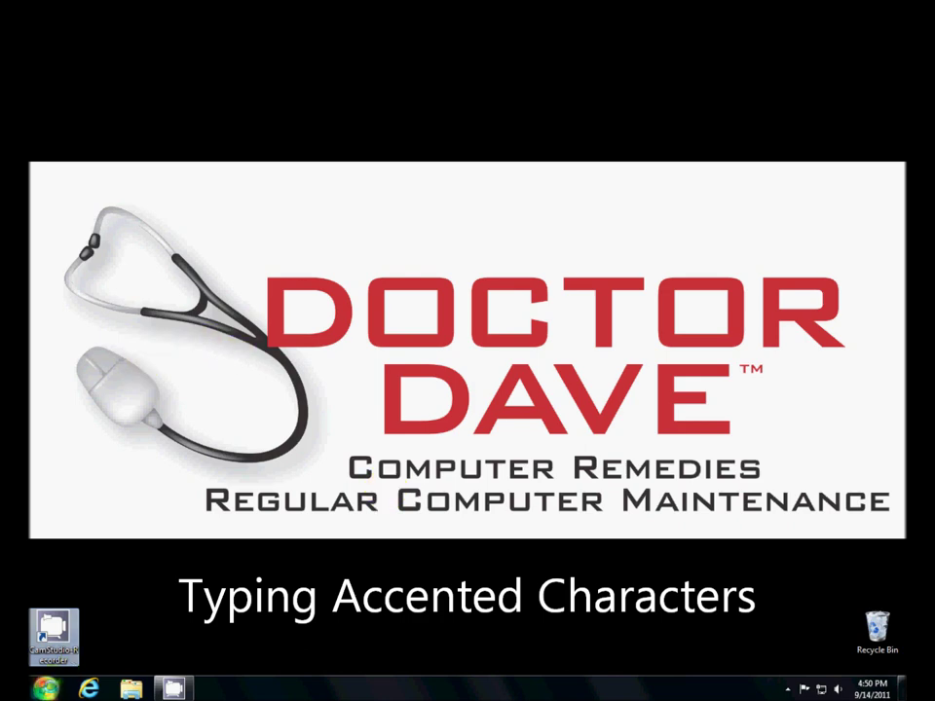
- Open the Text Services and Input Languages settings through the Control Panel's keyboard options
click(44, 689)
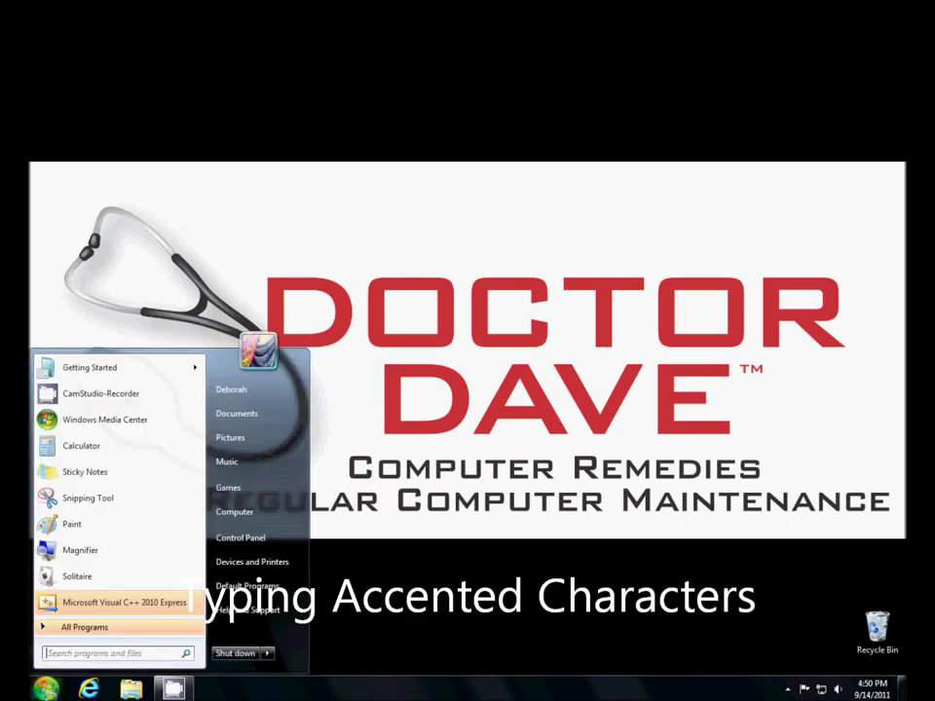
click(251, 538)
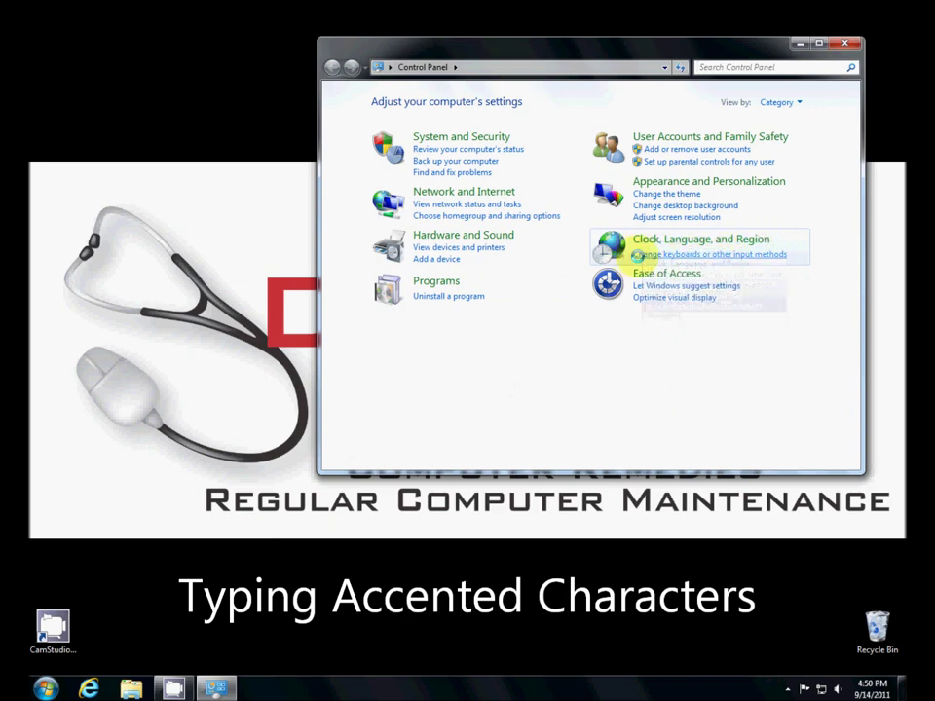
click(716, 255)
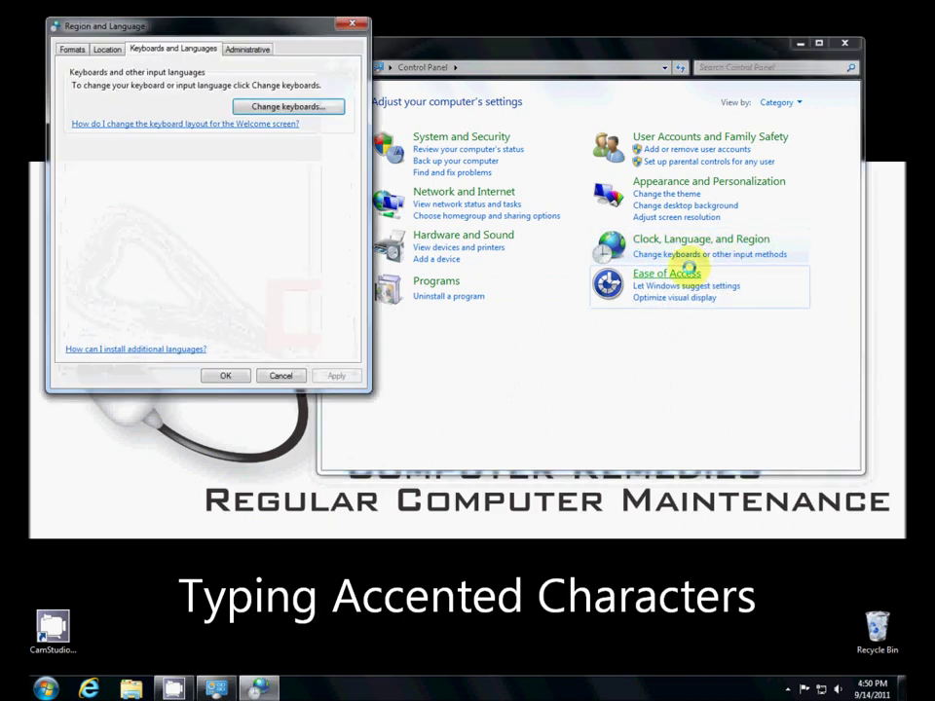
click(299, 105)
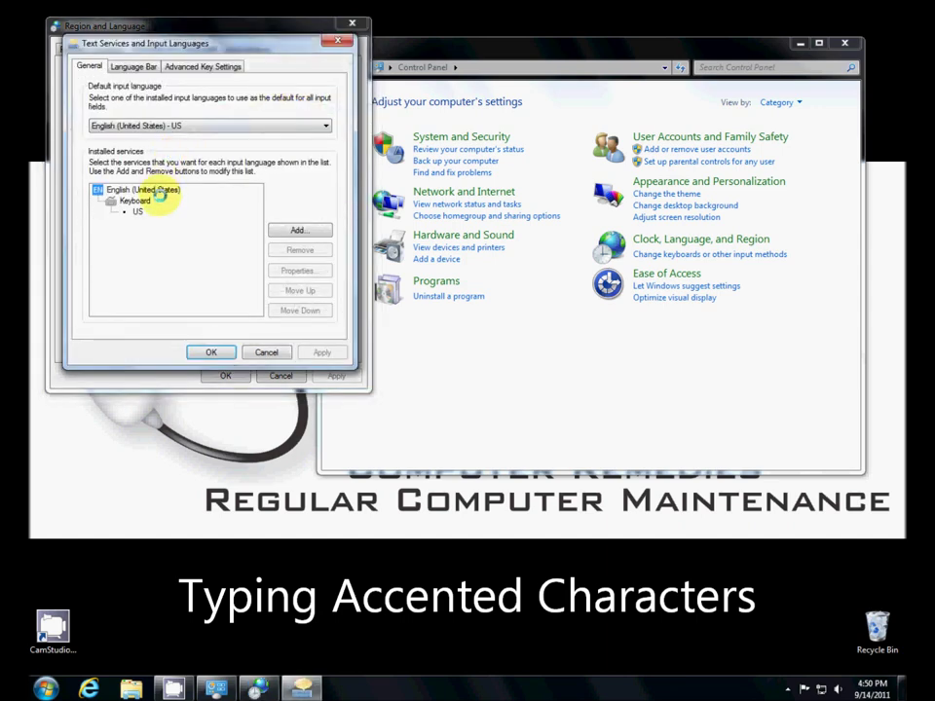
- Add the United States-International keyboard under English (United States) to the installed services
click(135, 210)
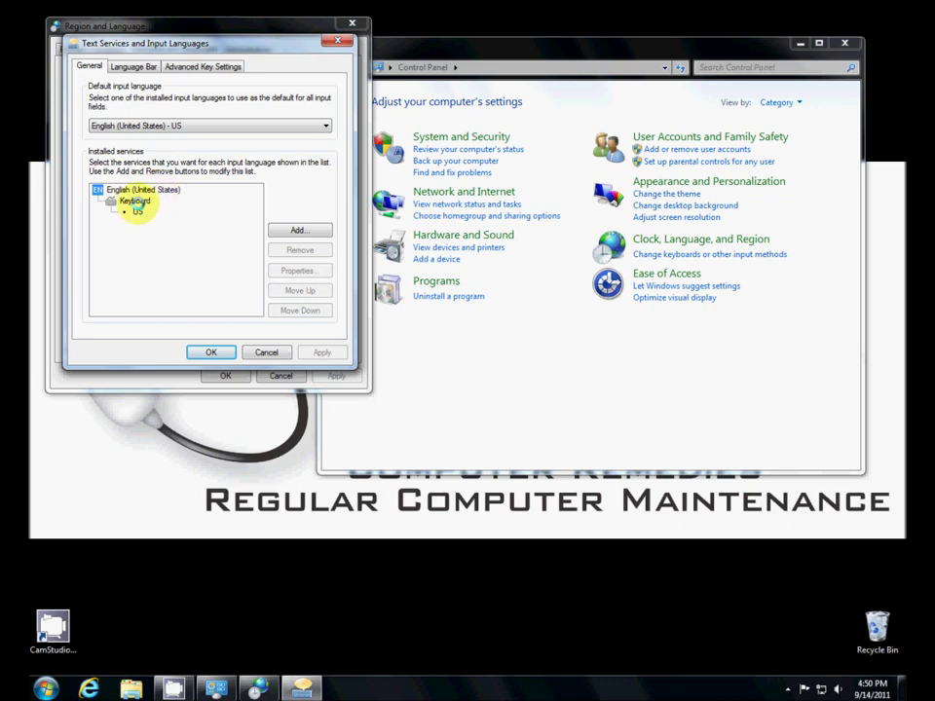
click(288, 230)
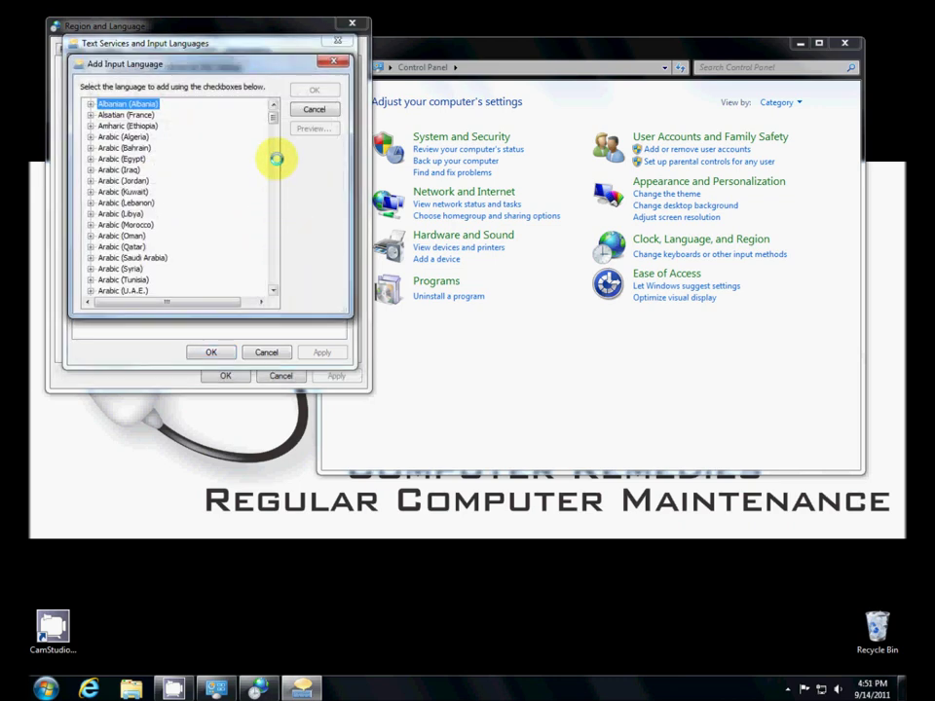
drag(273, 118, 278, 160)
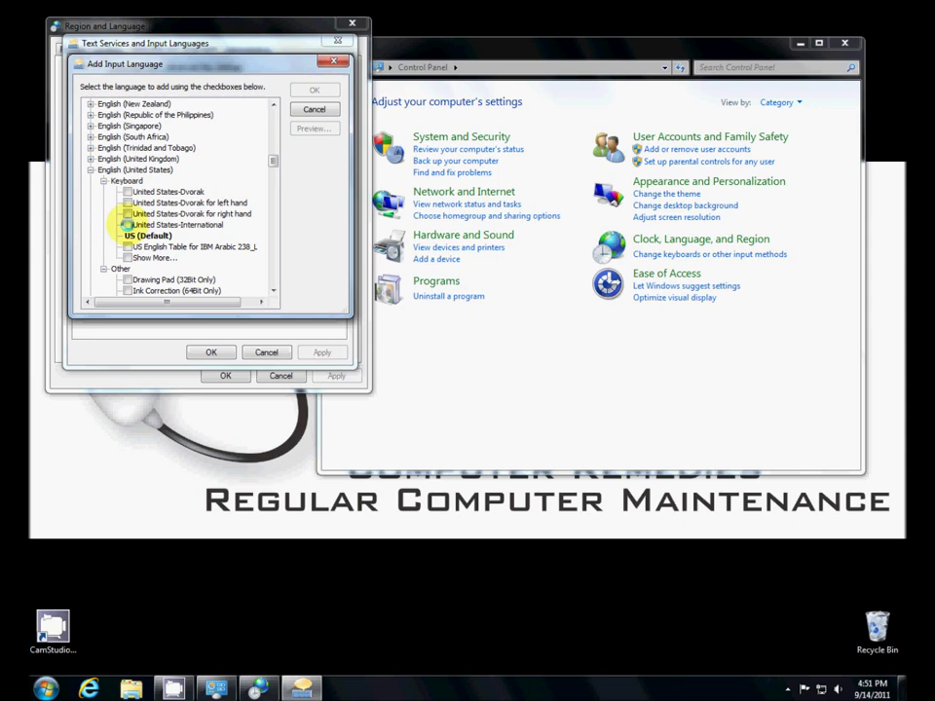
click(128, 224)
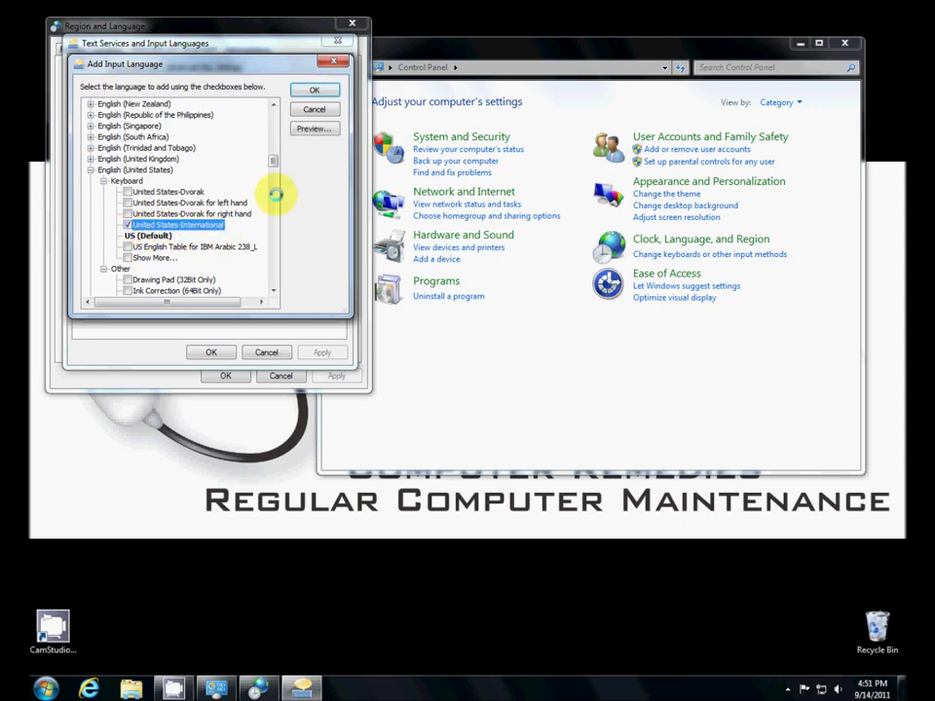
click(309, 90)
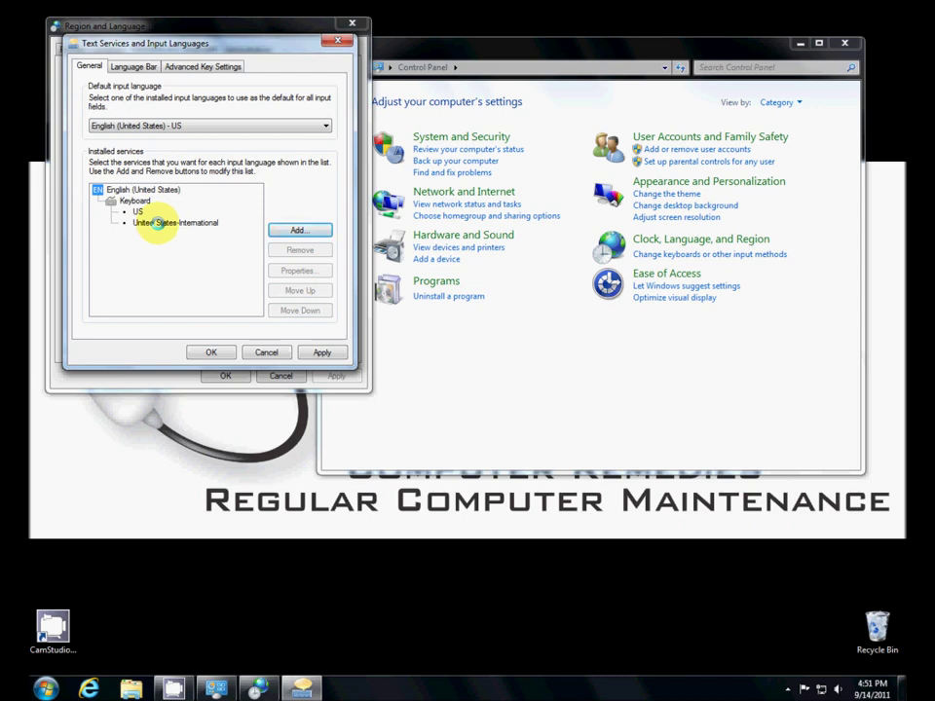
- Change the icon of the United States-International keyboard layout to the pink keyboard
click(146, 223)
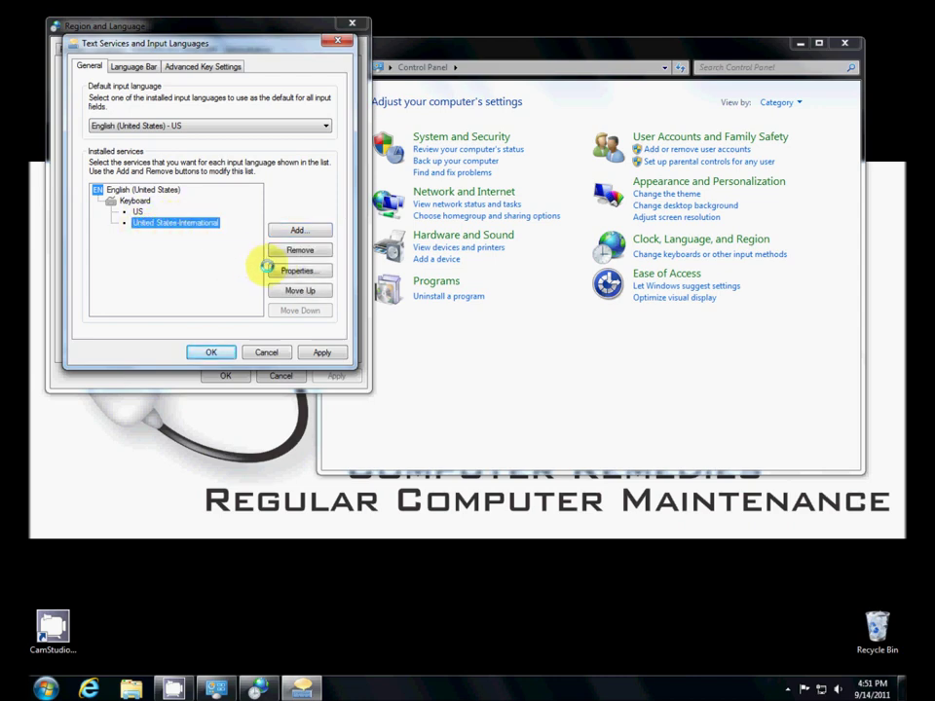
click(298, 271)
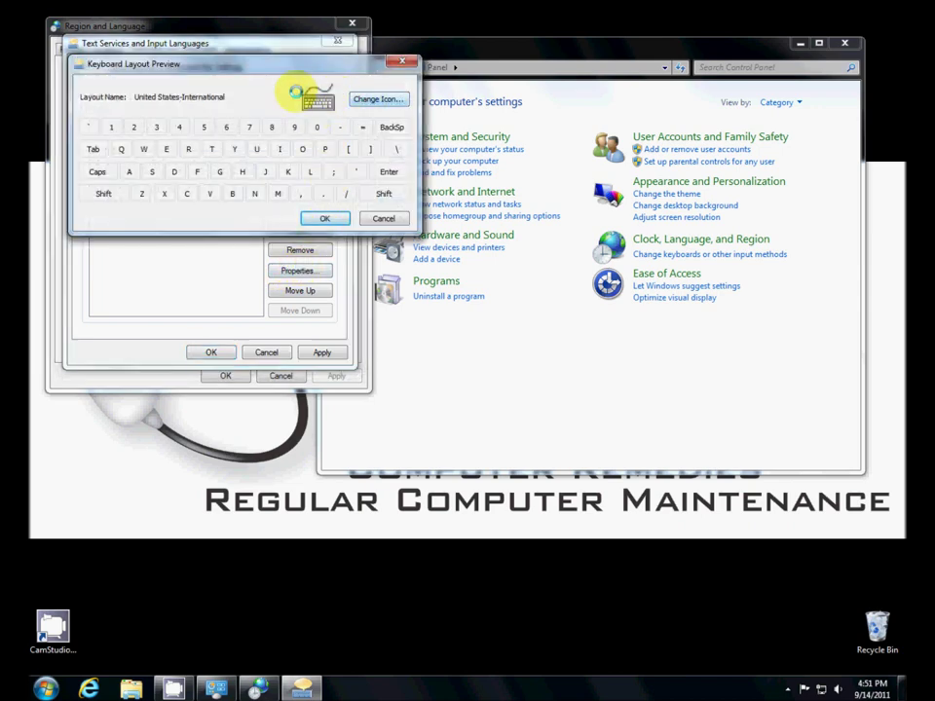
click(382, 98)
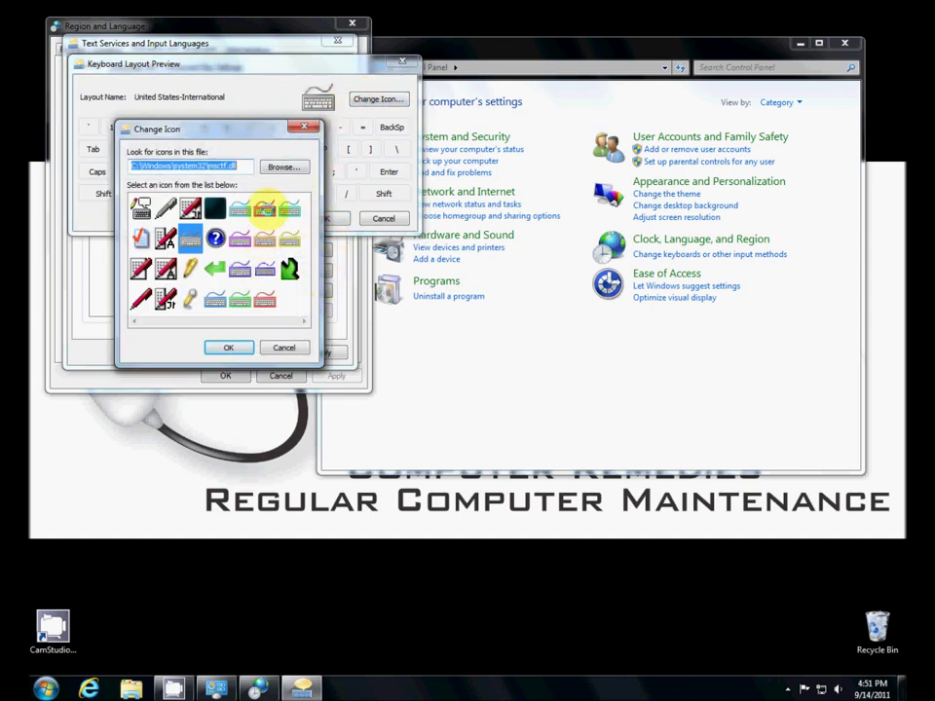
click(264, 208)
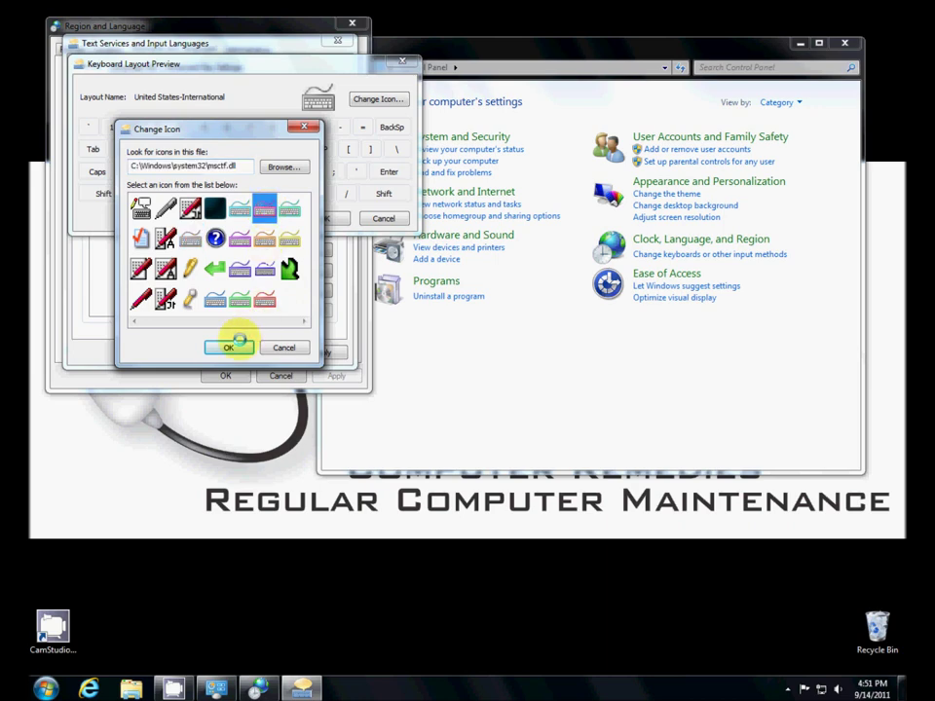
click(232, 347)
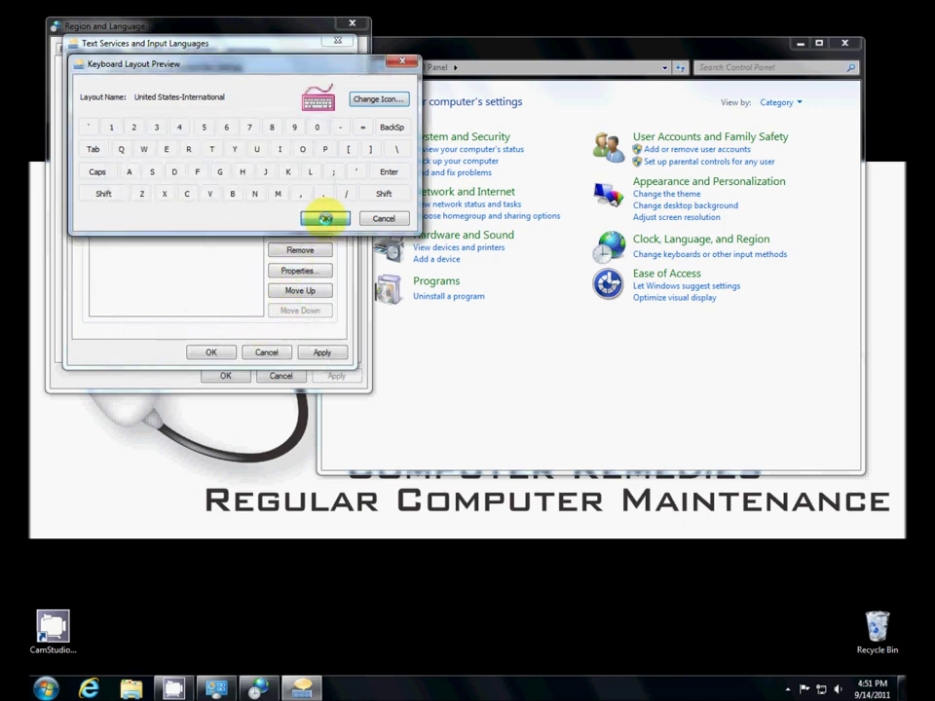
click(326, 218)
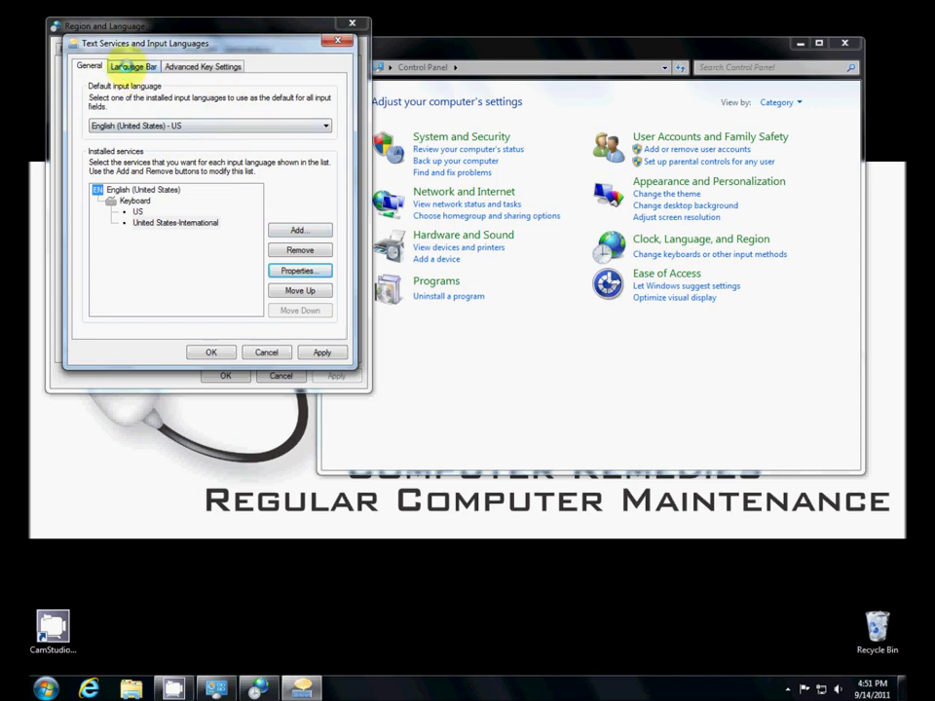
- Review the language bar options, then apply the keyboard changes and close the Region and Language settings
click(131, 65)
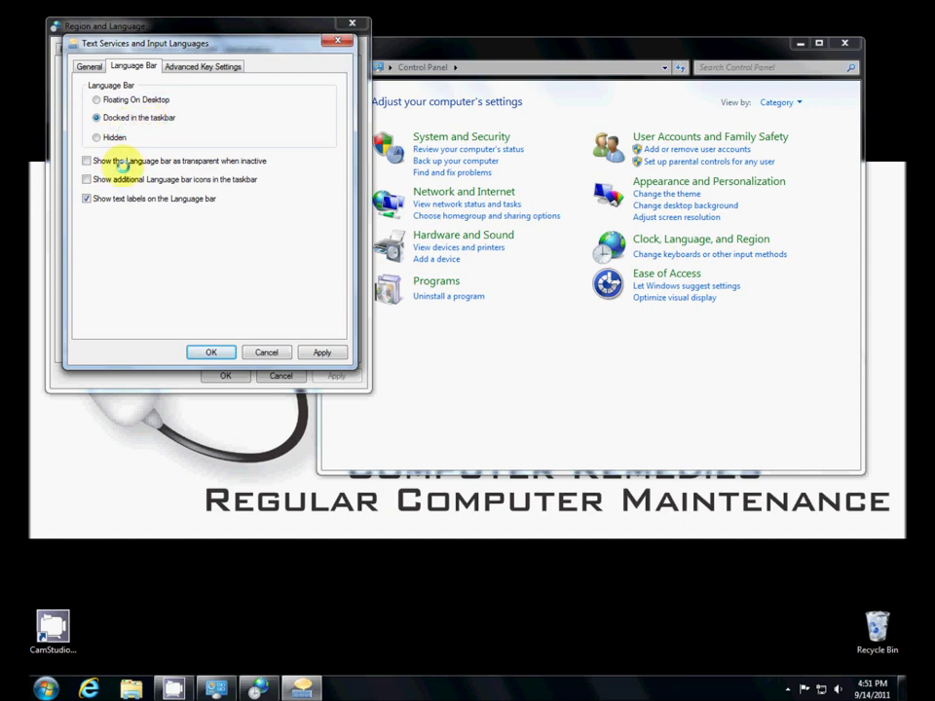
click(320, 353)
click(230, 351)
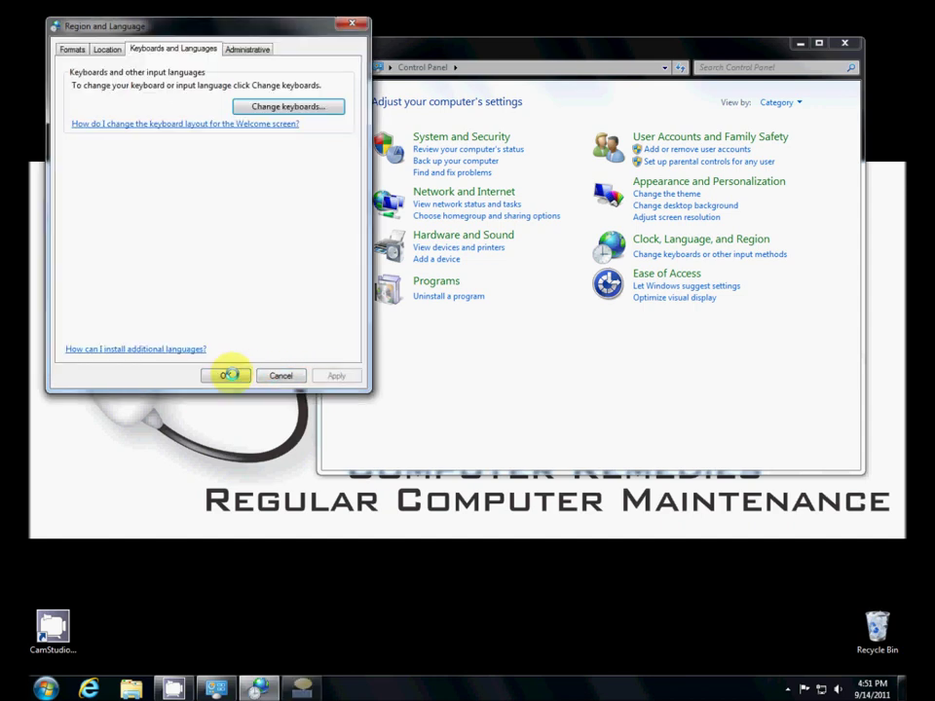
click(230, 373)
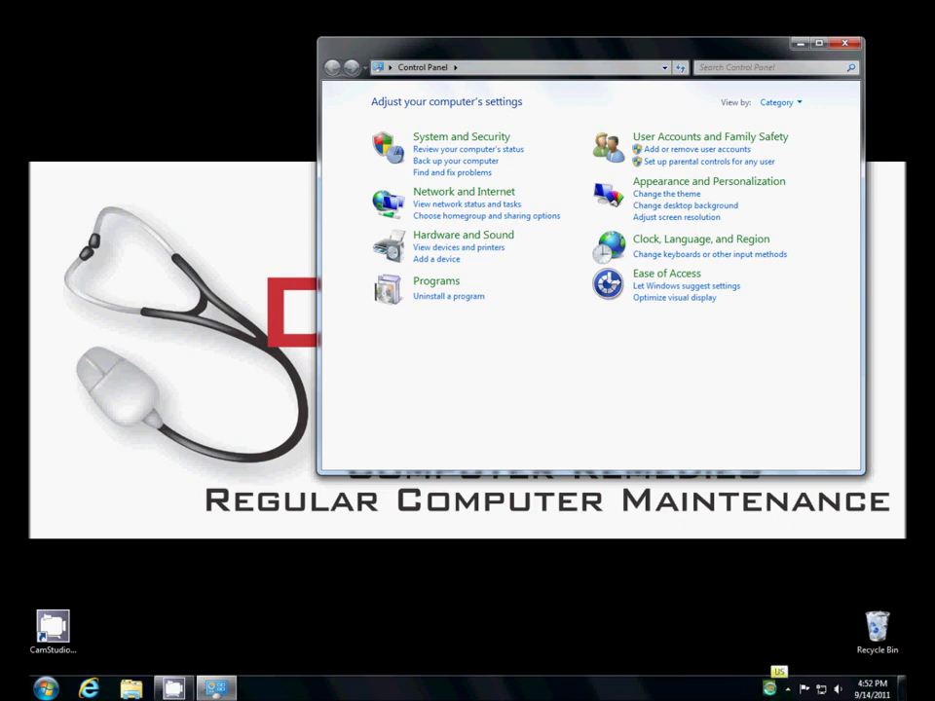
- Switch the active keyboard layout to United States-International
click(772, 685)
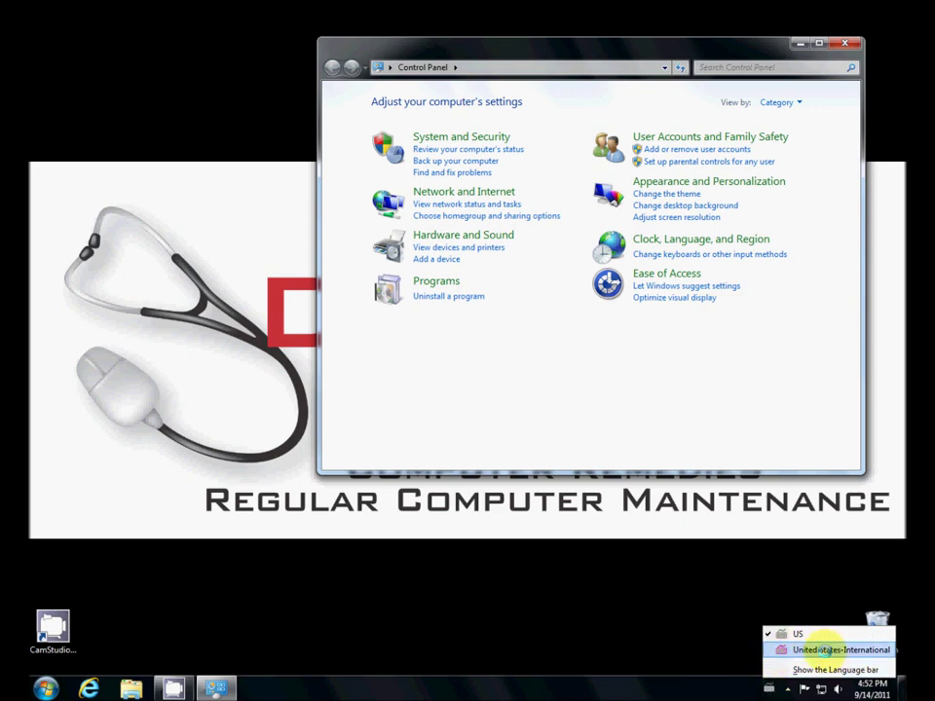
click(824, 650)
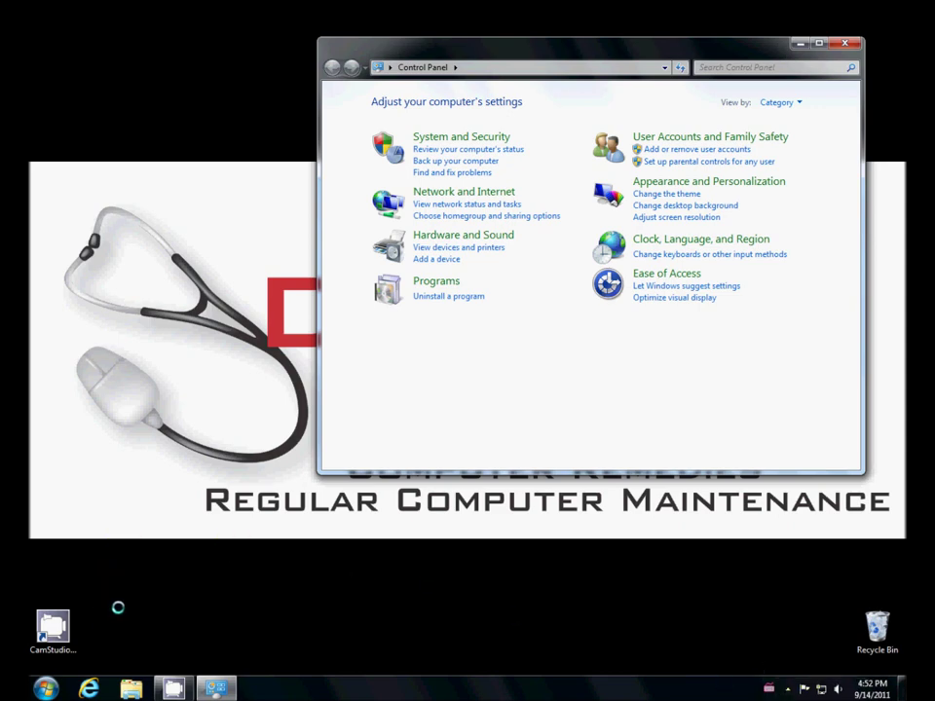
- Open Notepad, move its window beside the Control Panel and set its keyboard layout to United States-International
key(super+r)
click(144, 645)
drag(654, 11, 241, 94)
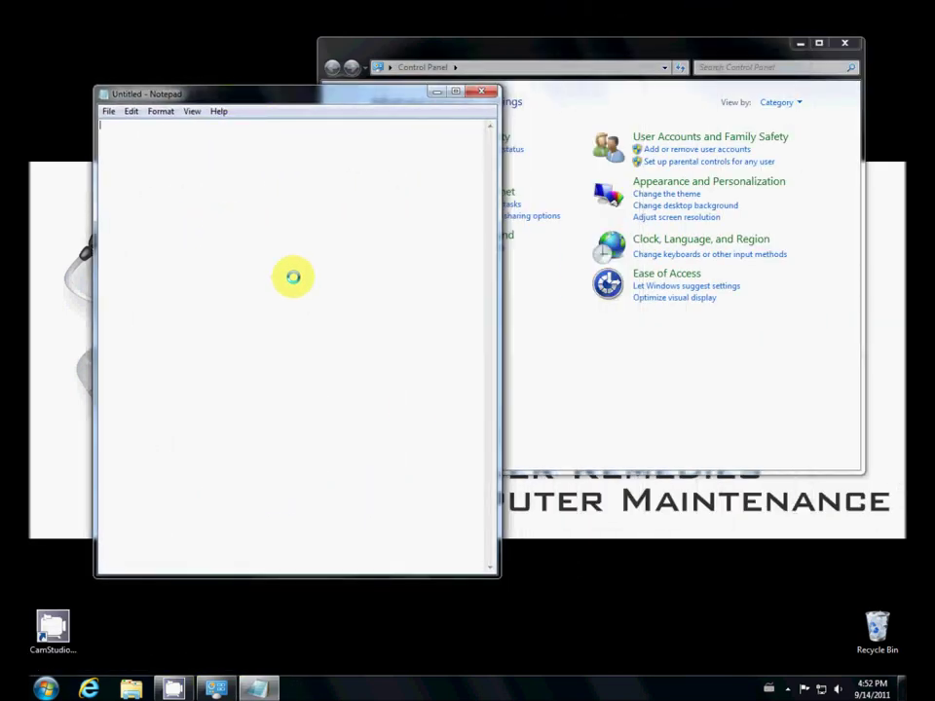
click(768, 688)
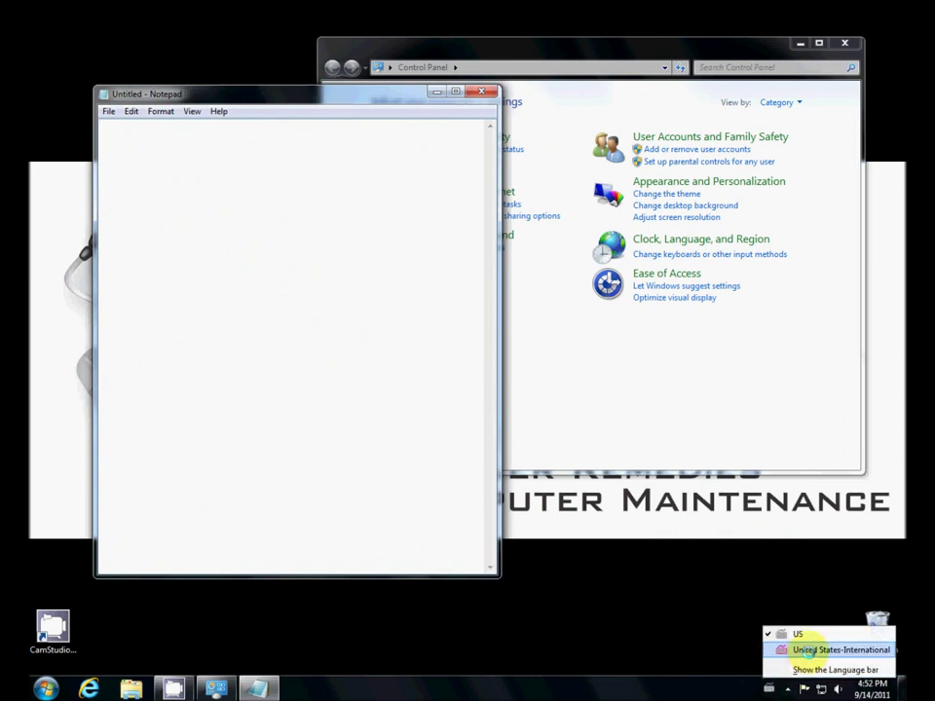
click(809, 650)
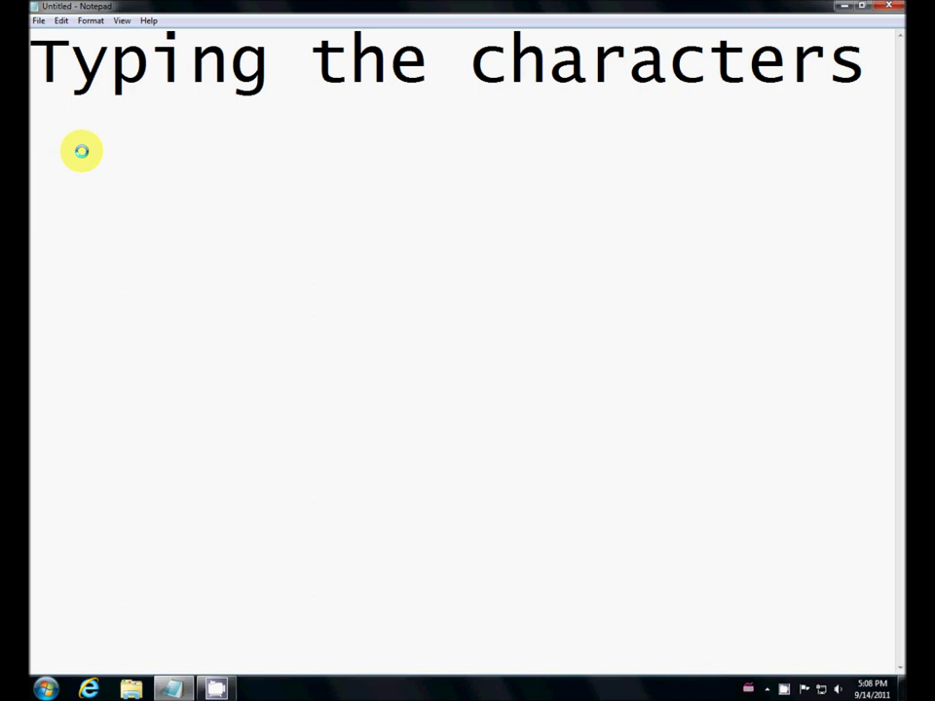
- Enter é, é and 'e spaced out on one line below the heading "Typing the characters"
text(é)
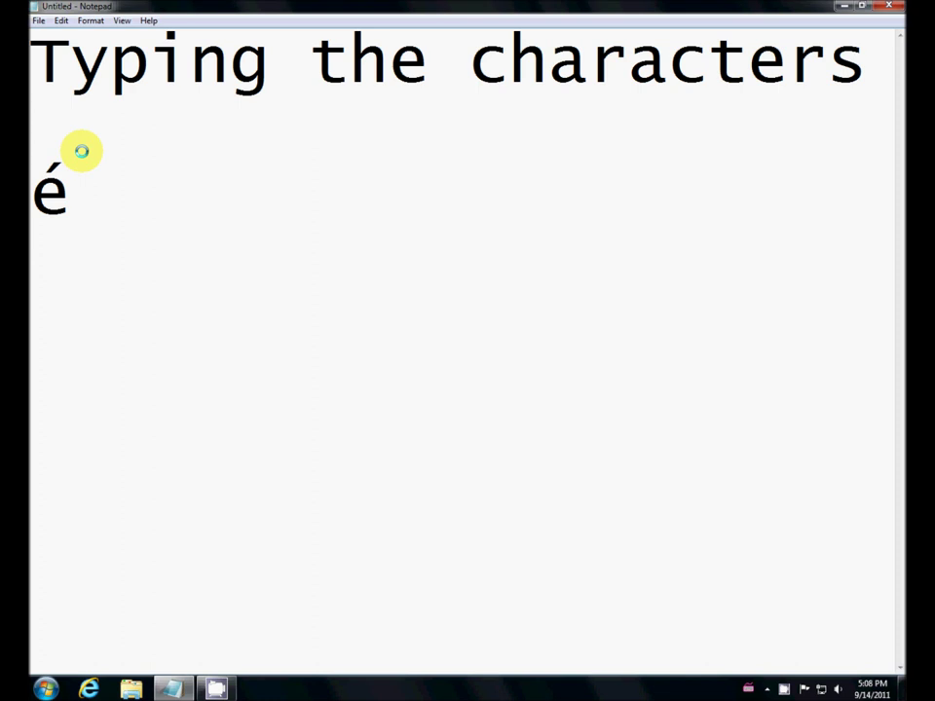
text(é)
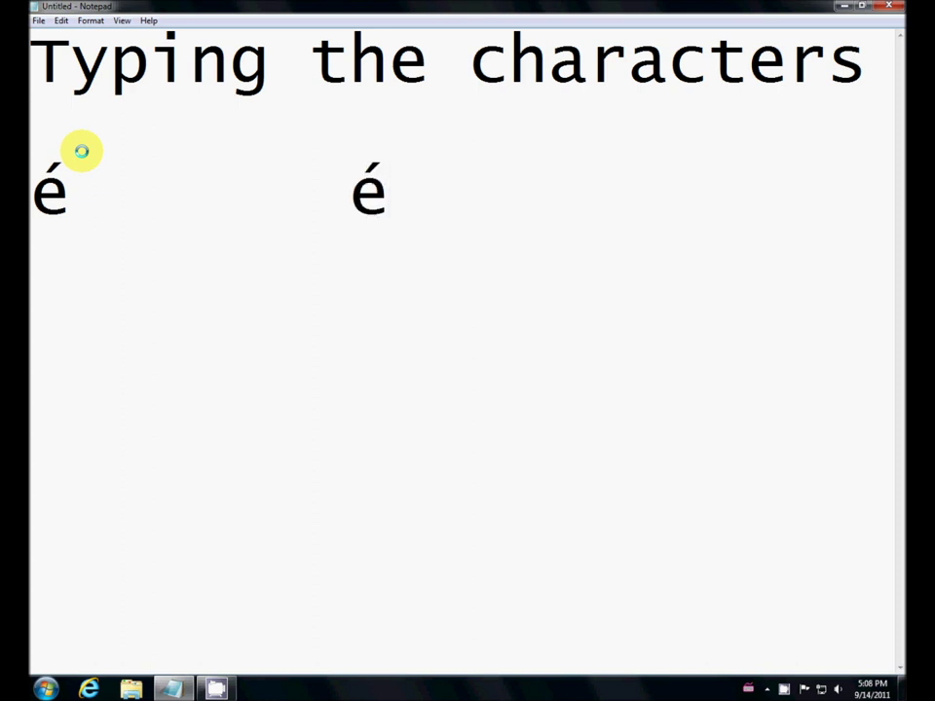
text(   'e)
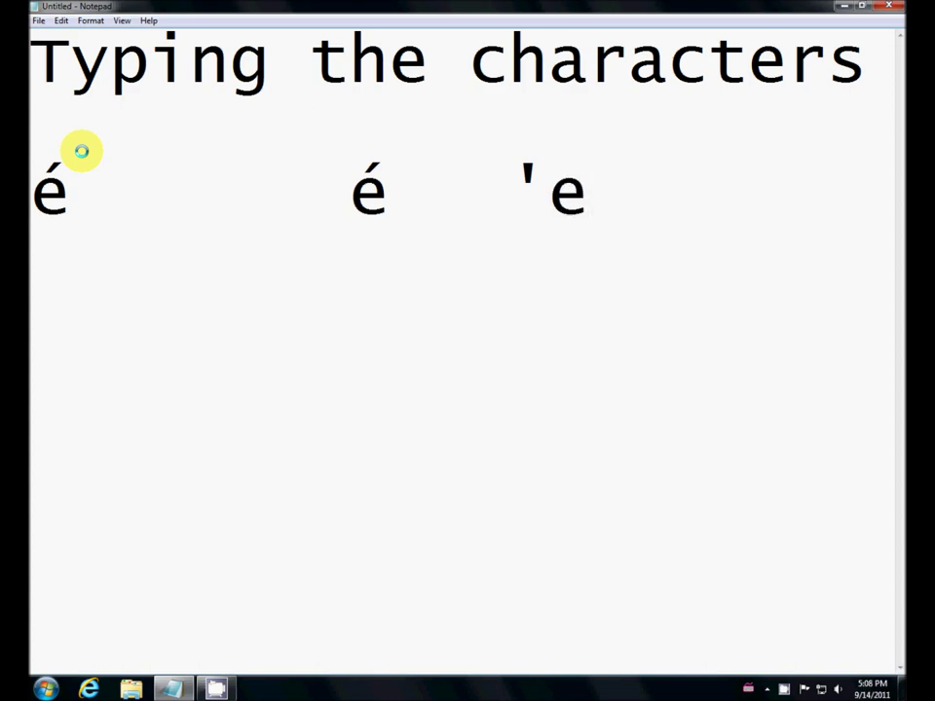
- Add a new line with à, the separate characters `a, and à in spaced columns
key(Return)
text(à)
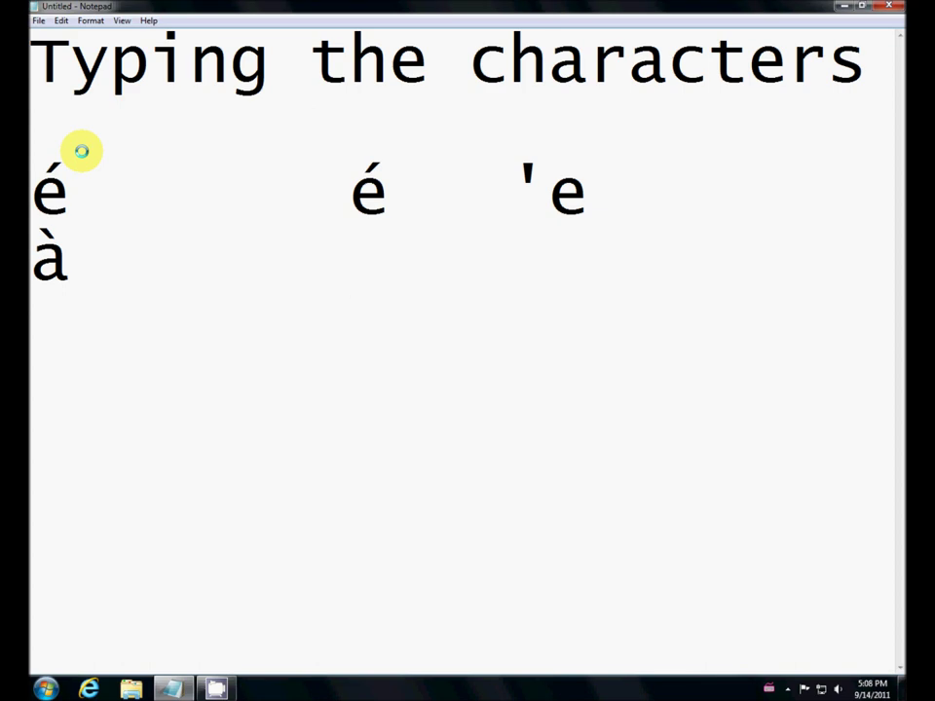
text(`)
text(a)
key(Tab)
text(à)
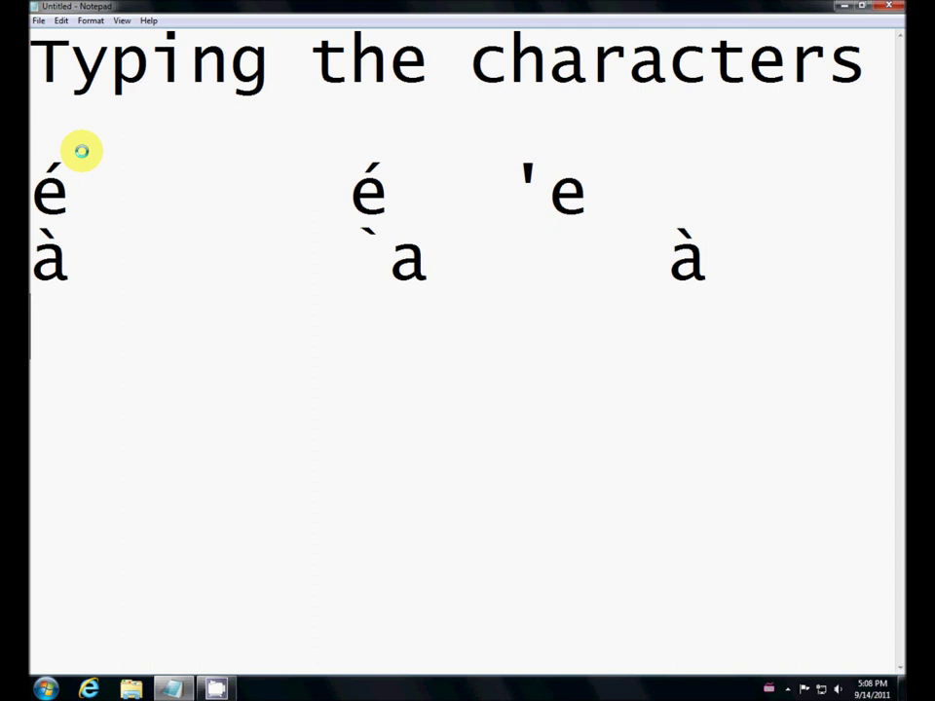
- Add a line with ô, the separate characters ^o, and ô in tabbed columns
text(ô)
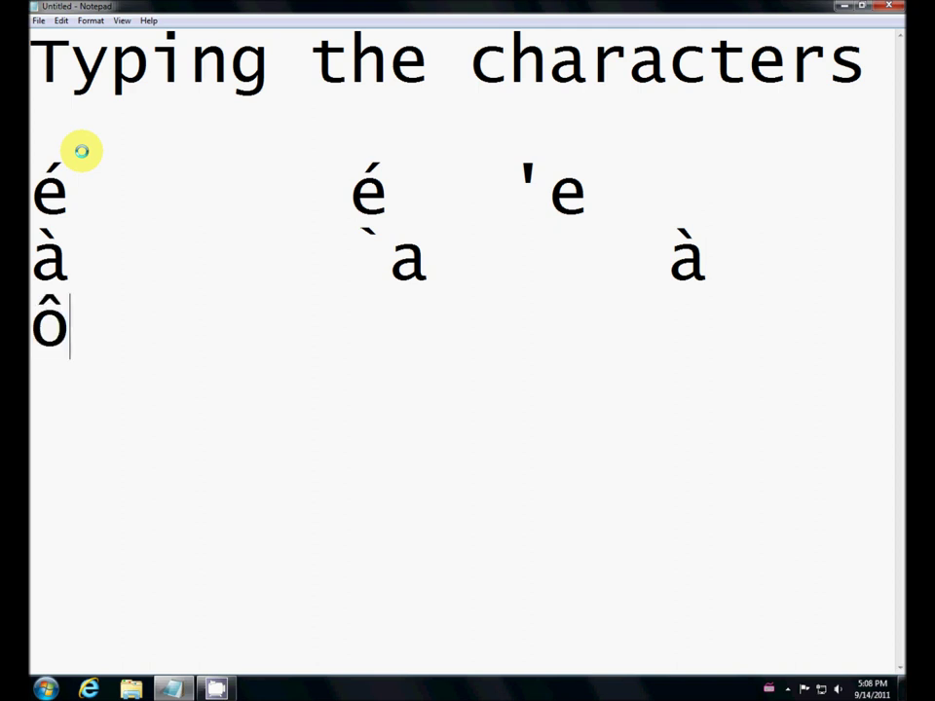
key(Tab)
text(^)
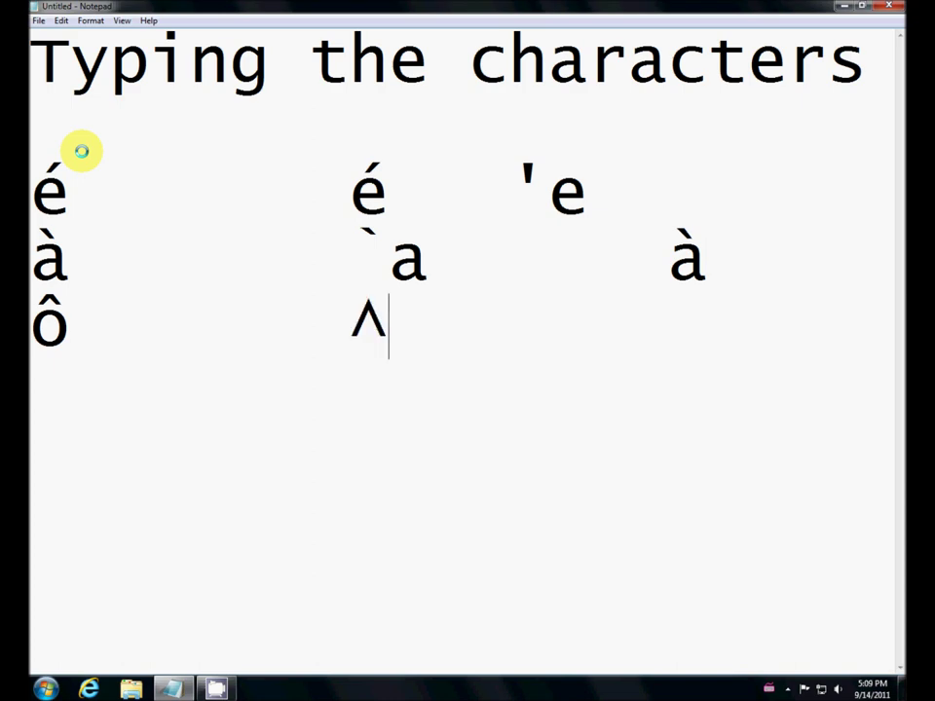
text(o)
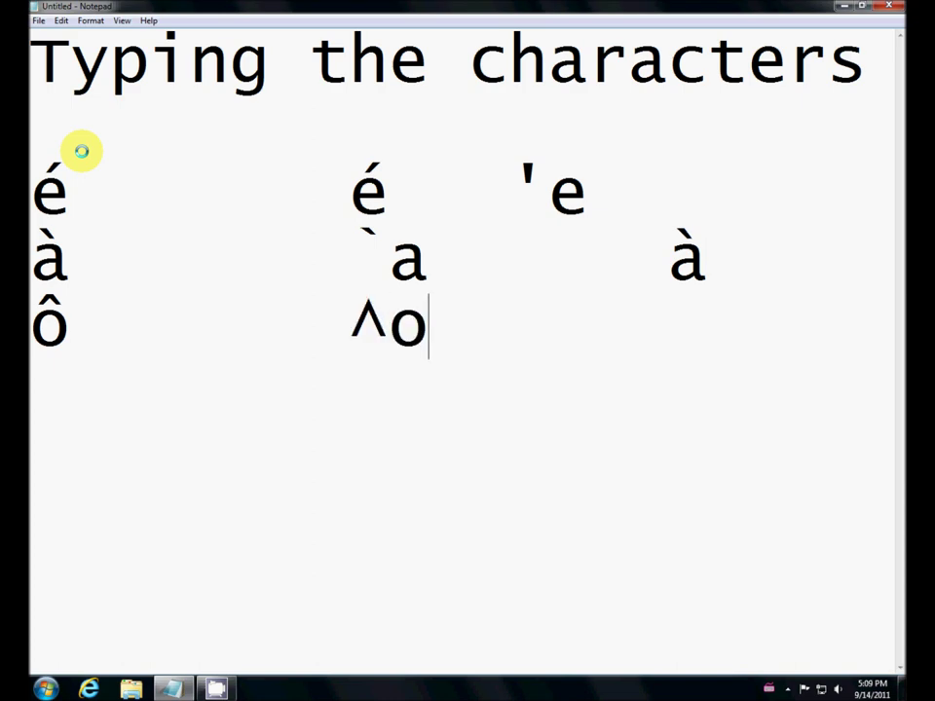
key(Tab)
text(ô)
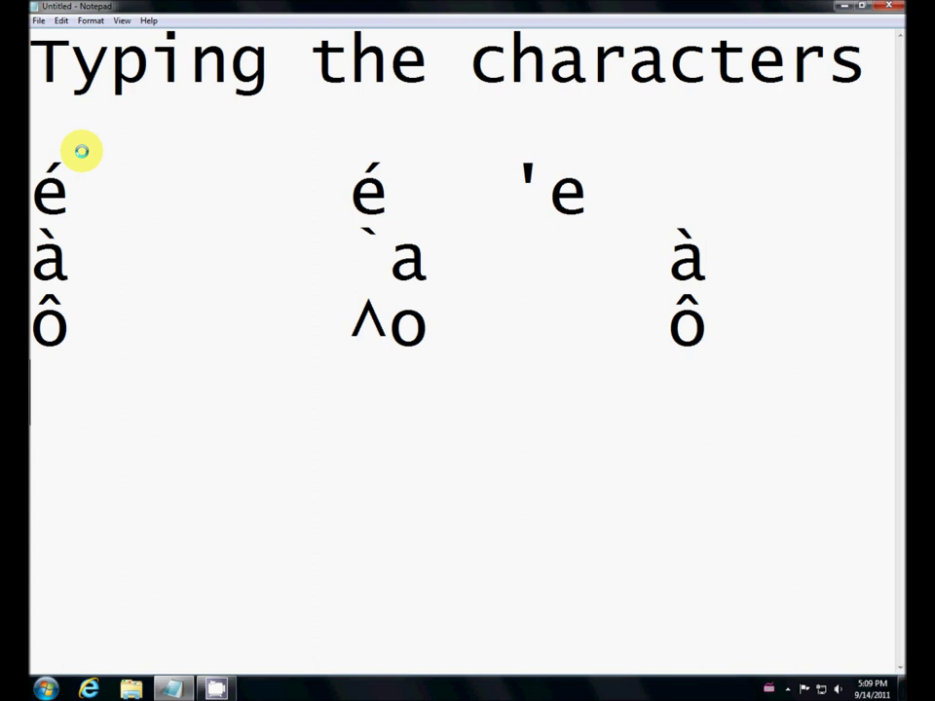
- Add a line with ç, the separate characters 'c, and ç in tabbed columns
text(ç)
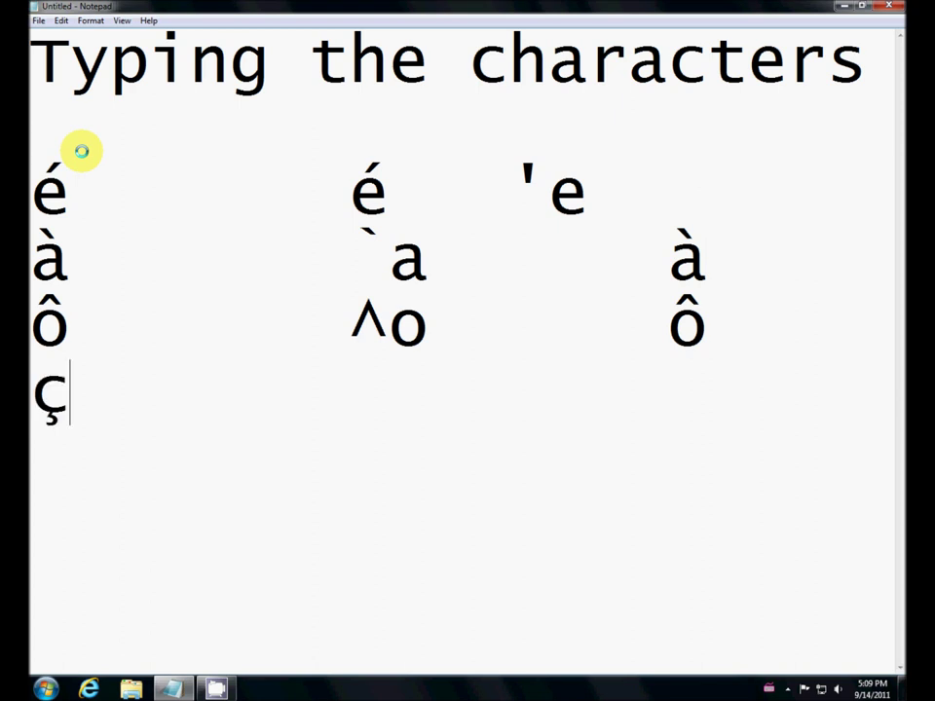
key(Tab)
text(')
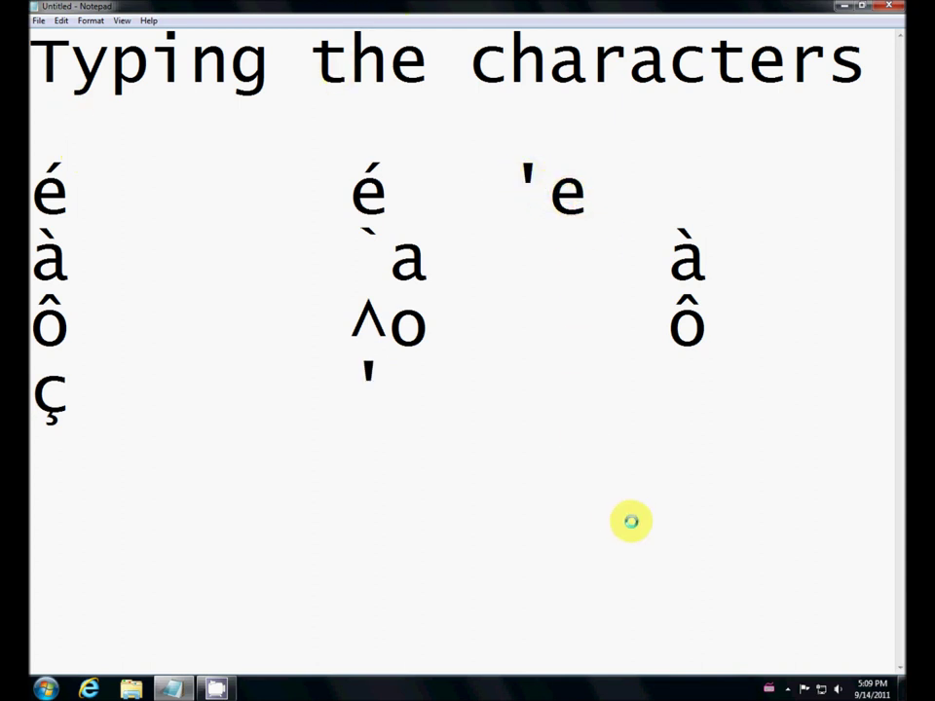
text(c)
key(Tab)
text(ç)
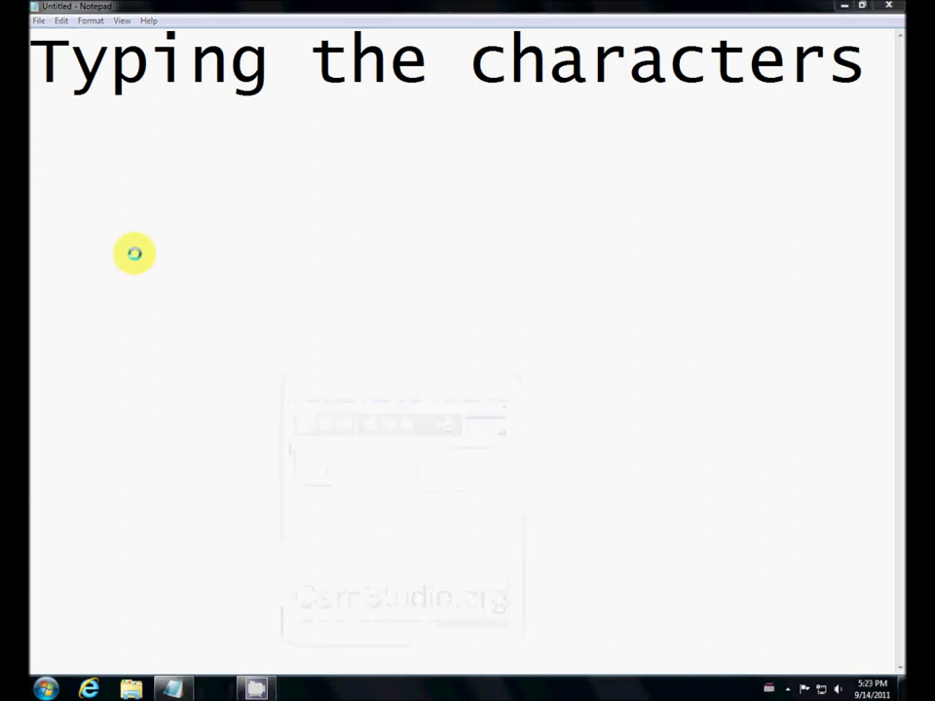
- Write the sentence "Je vais très bien." below the heading, leaving one blank line between them
text(Je vais )
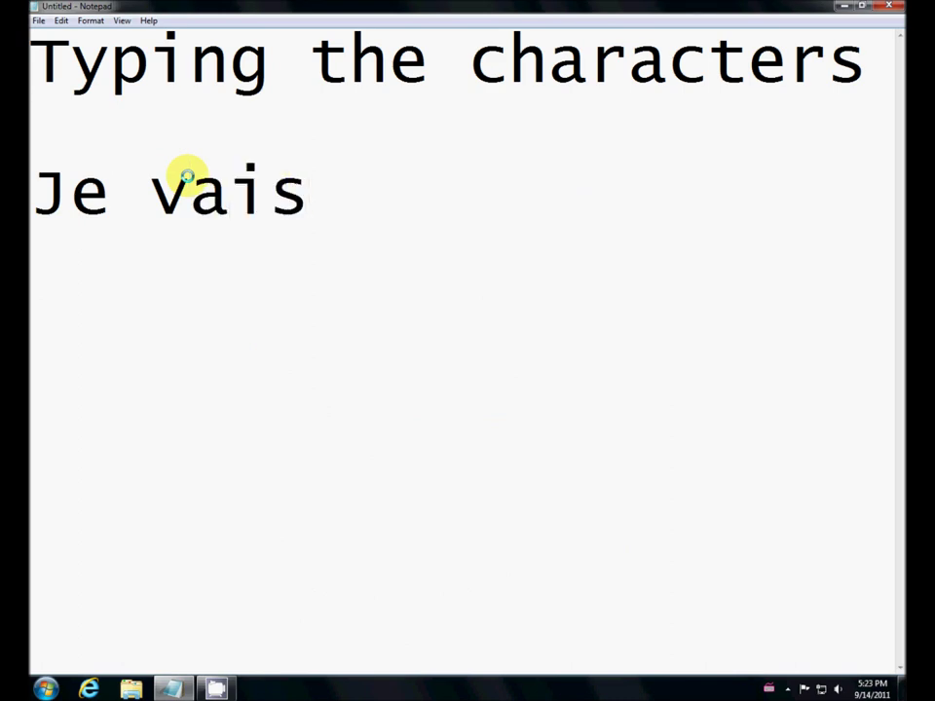
text(trè)
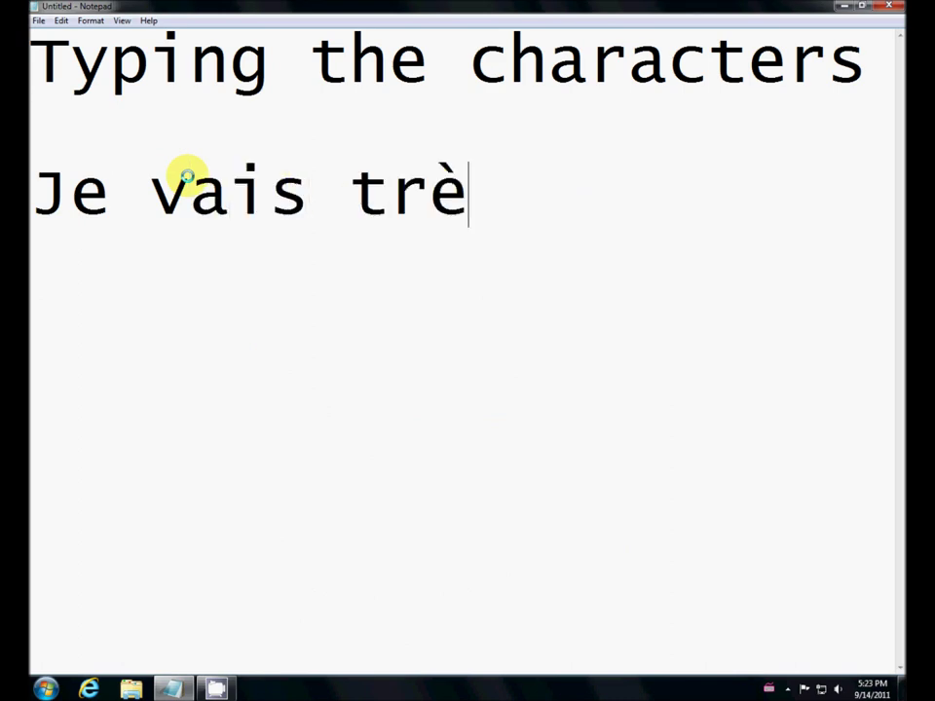
text(s bien./)
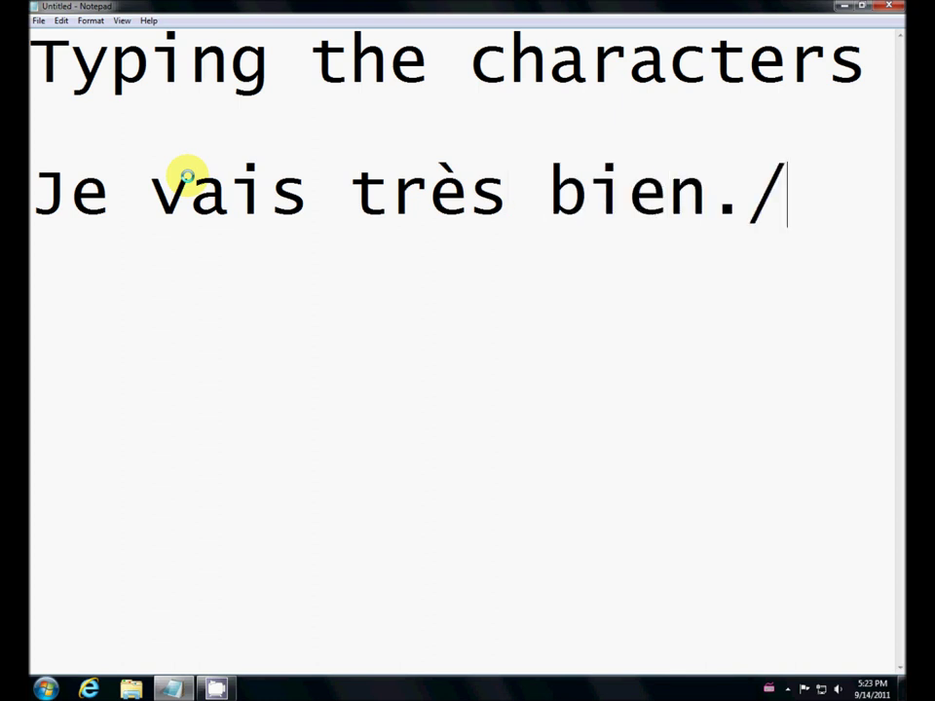
key(BackSpace)
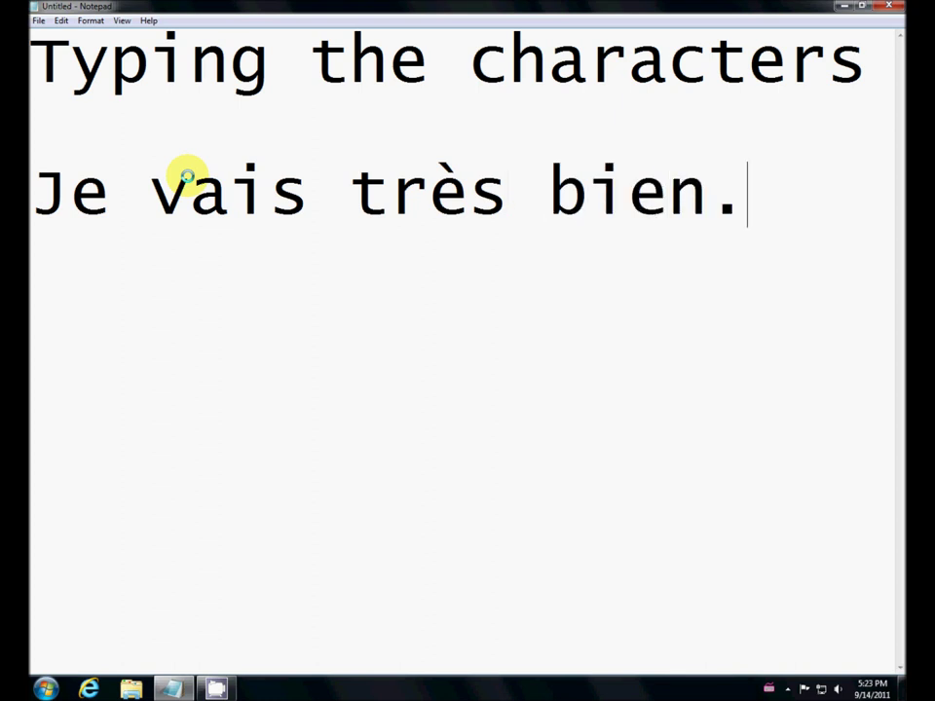
- Leave a blank line and write "Je máppelle" with an accented á, followed by the speaker's first name and a period
key(Return)
text(Je m)
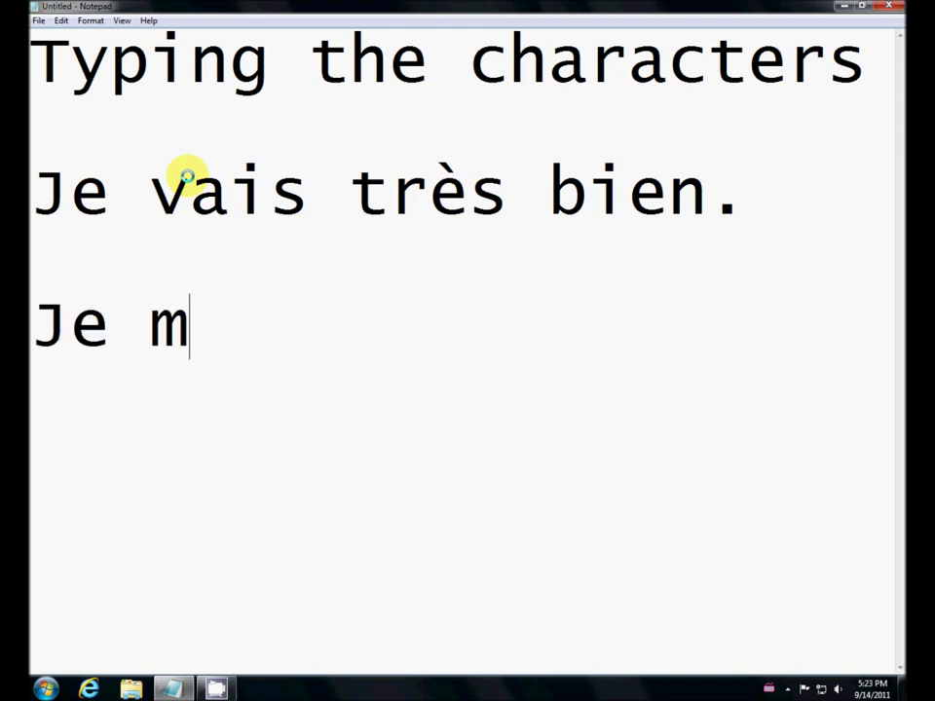
text(áp)
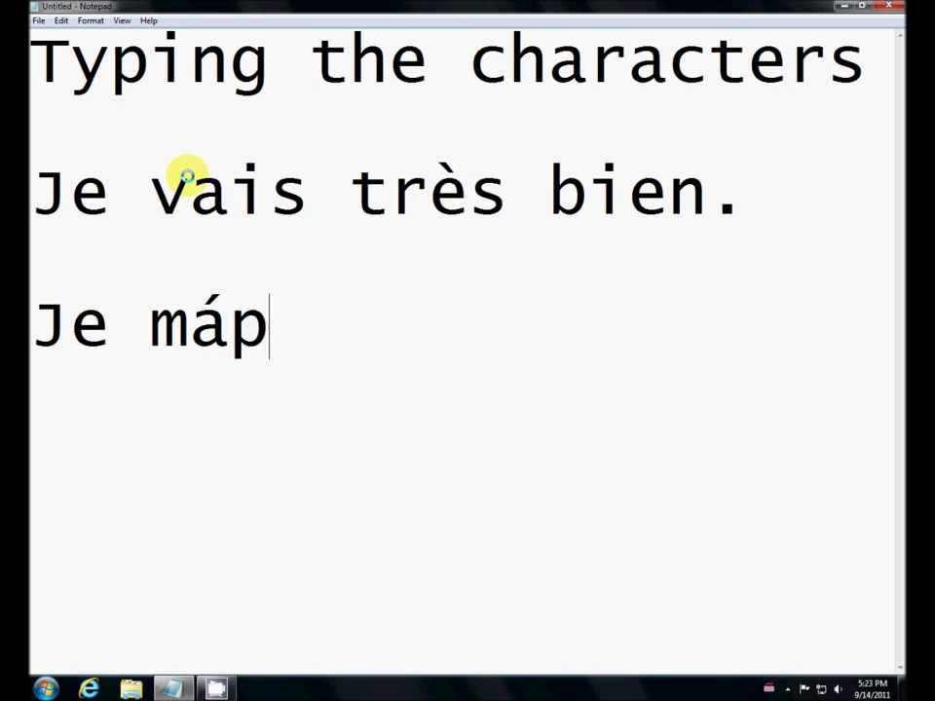
text(pelle Dav)
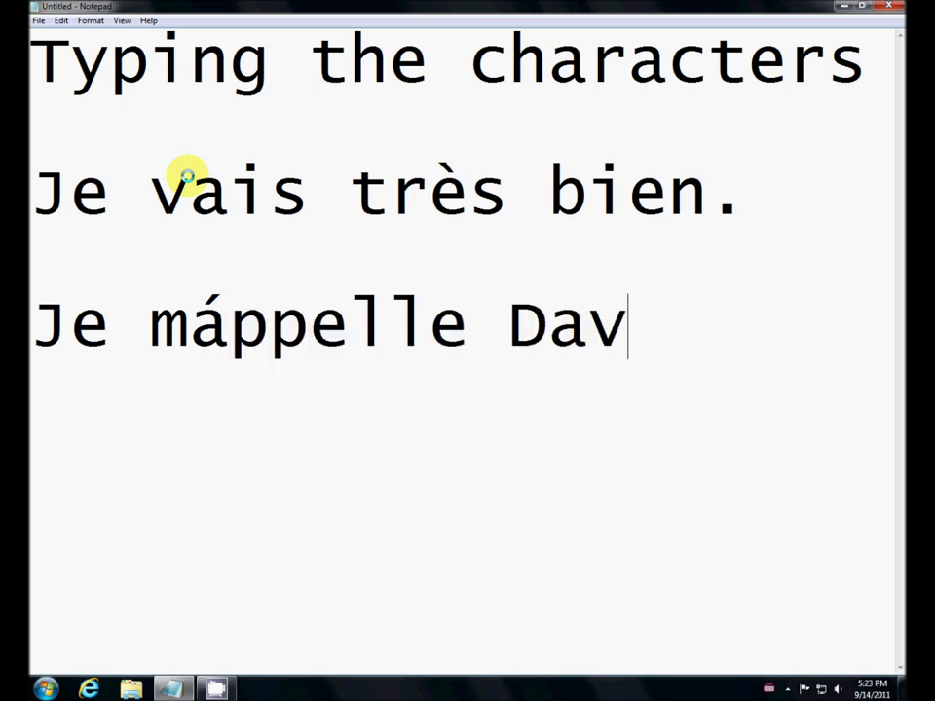
text(e.)
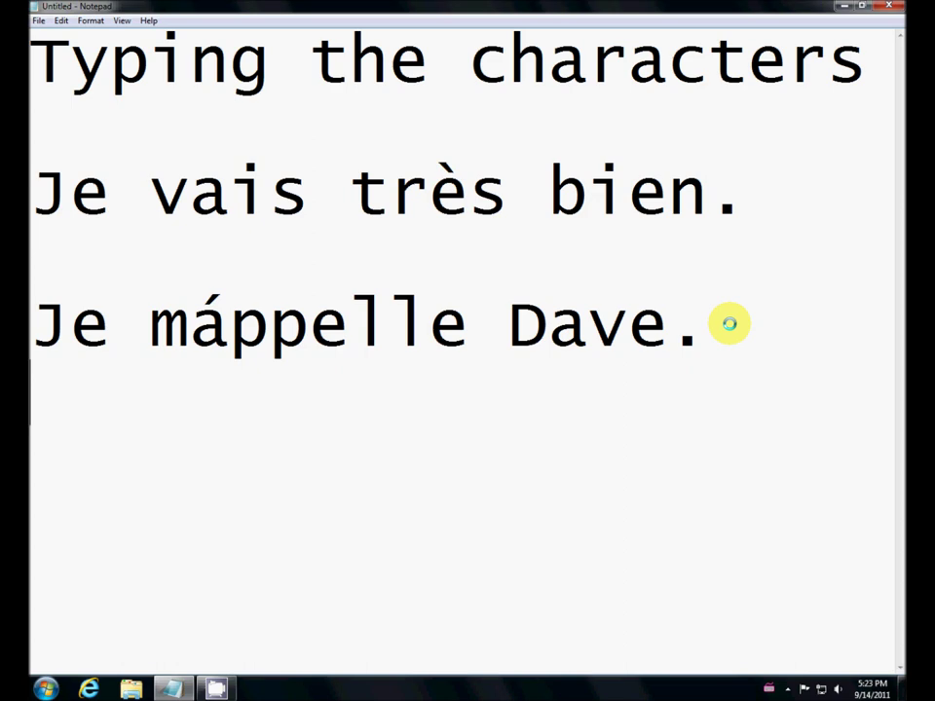
- On the line directly below, write "Je m'appelle" with a separate apostrophe, followed by the speaker's first name and a period
text(Je)
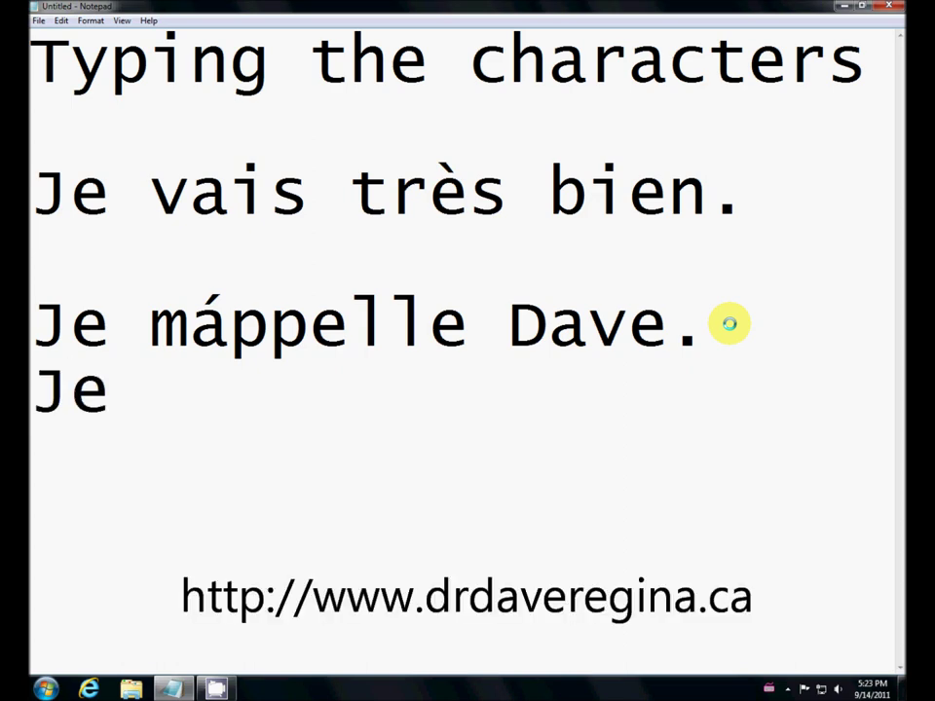
text( m)
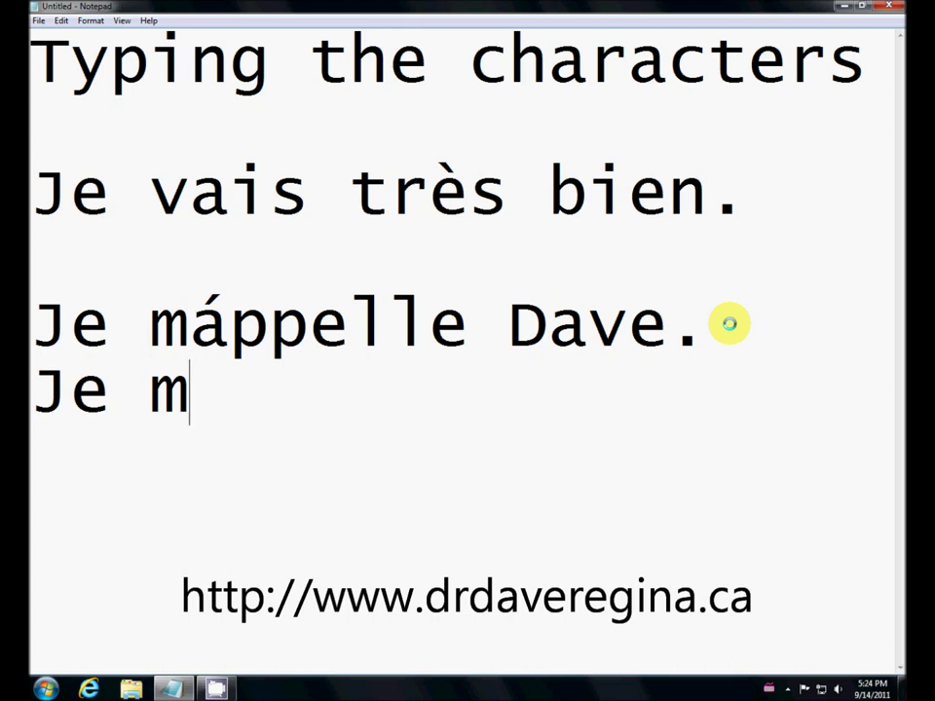
text('a)
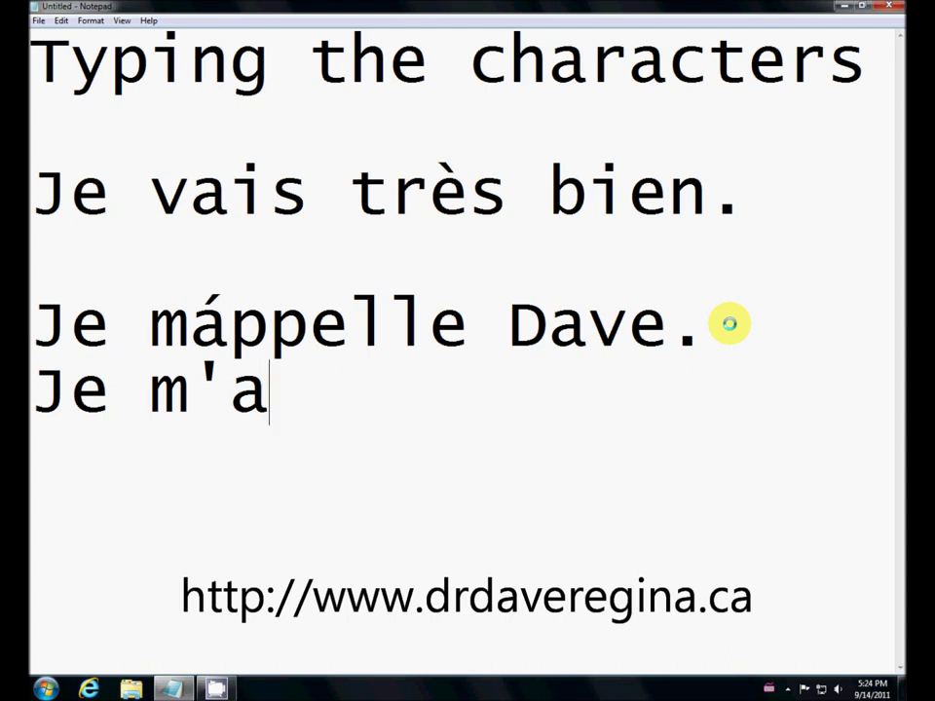
text(ppelle Dave.)
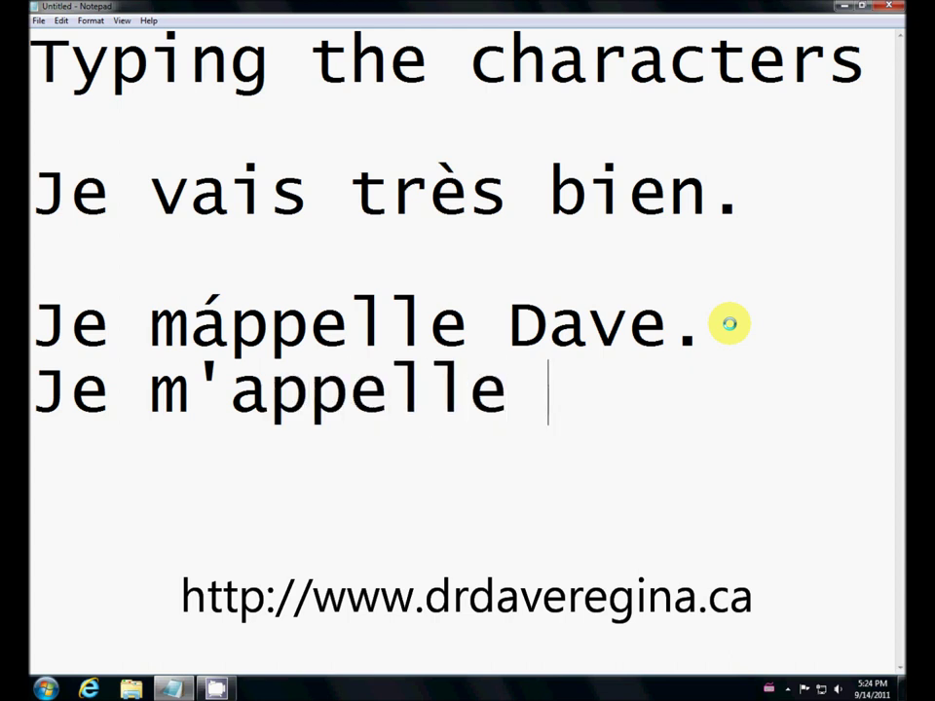